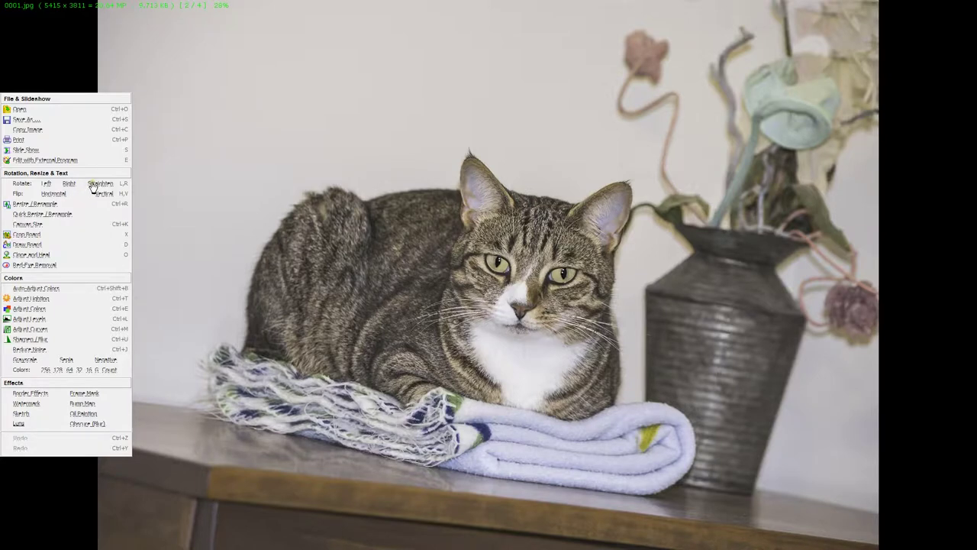
- Straighten the cat photo by -8.0 degrees so the tabletop runs level
{"action": "left_click", "coordinate": [92, 185]}
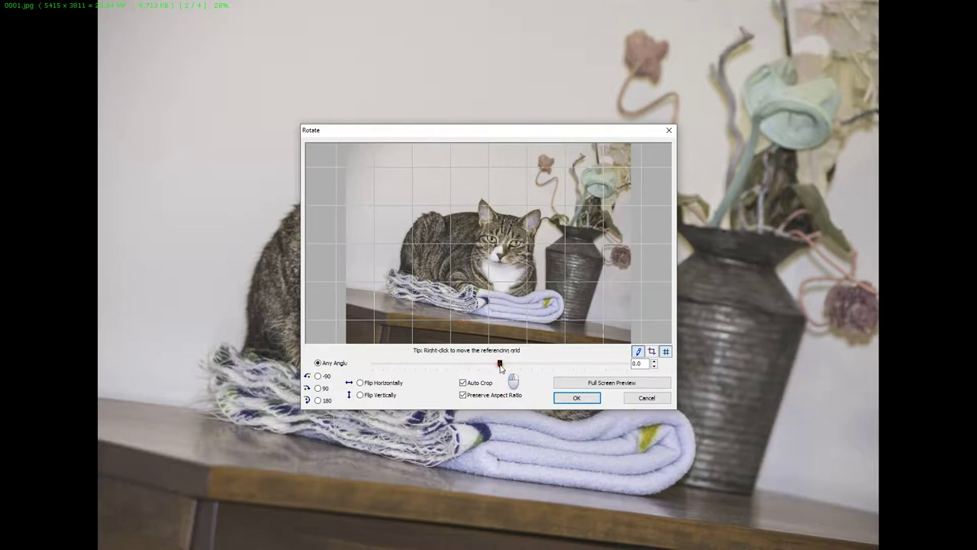
{"action": "mouse_move", "coordinate": [501, 368]}
{"action": "left_mouse_down"}
{"action": "mouse_move", "coordinate": [524, 369]}
{"action": "mouse_move", "coordinate": [484, 368]}
{"action": "left_mouse_up"}
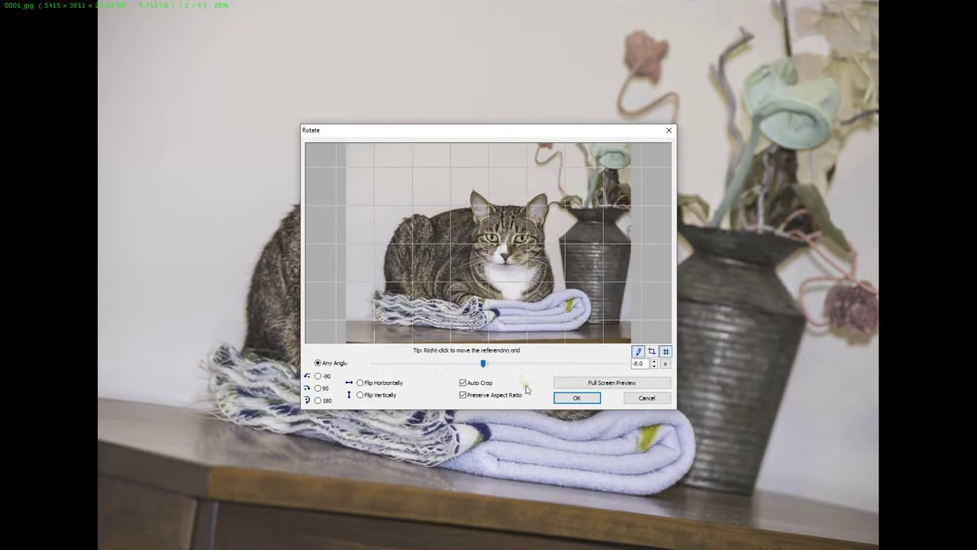
{"action": "left_click", "coordinate": [572, 399]}
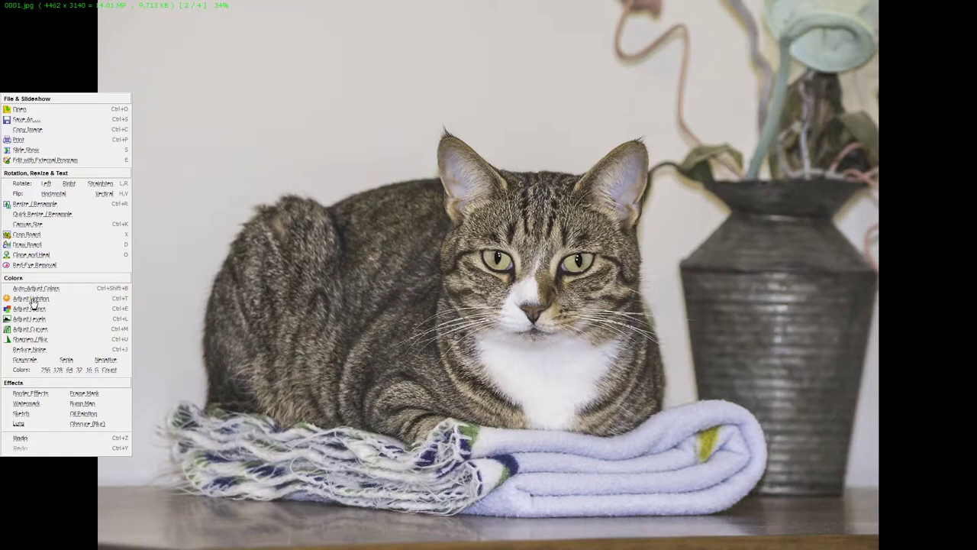
- Apply Adjust Lighting with Shadows 31, Contrast 44 and Saturation 26
{"action": "left_click", "coordinate": [33, 303]}
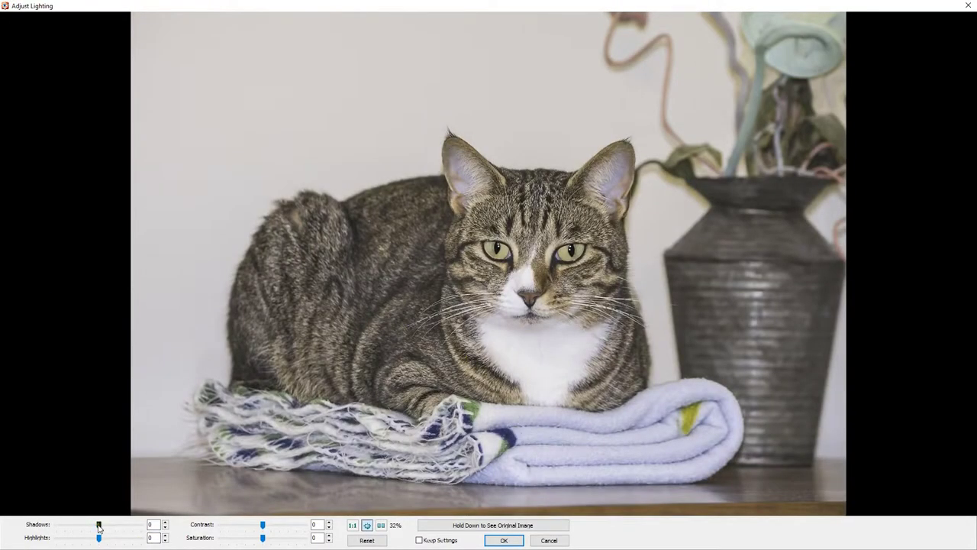
{"action": "left_click_drag", "start_coordinate": [104, 527], "coordinate": [112, 527]}
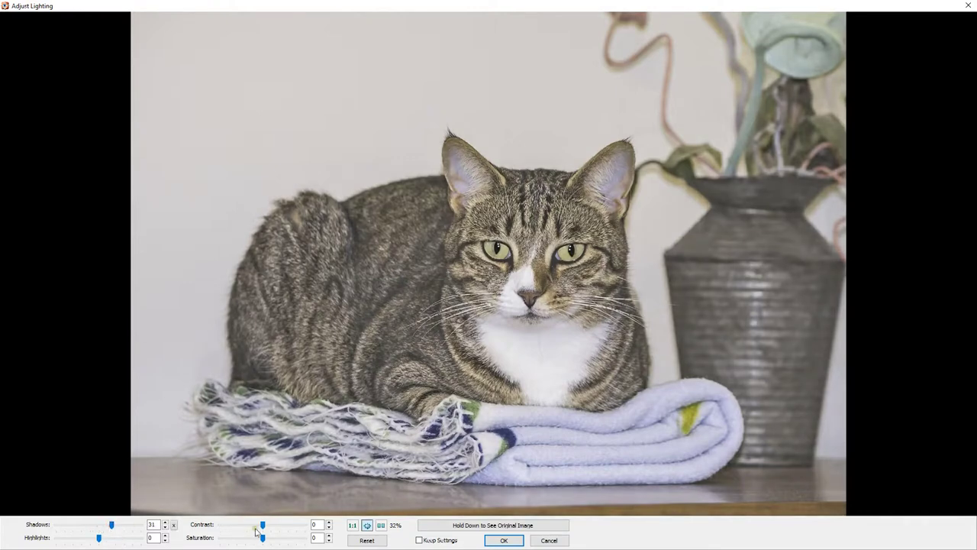
{"action": "left_click_drag", "start_coordinate": [262, 525], "coordinate": [276, 525]}
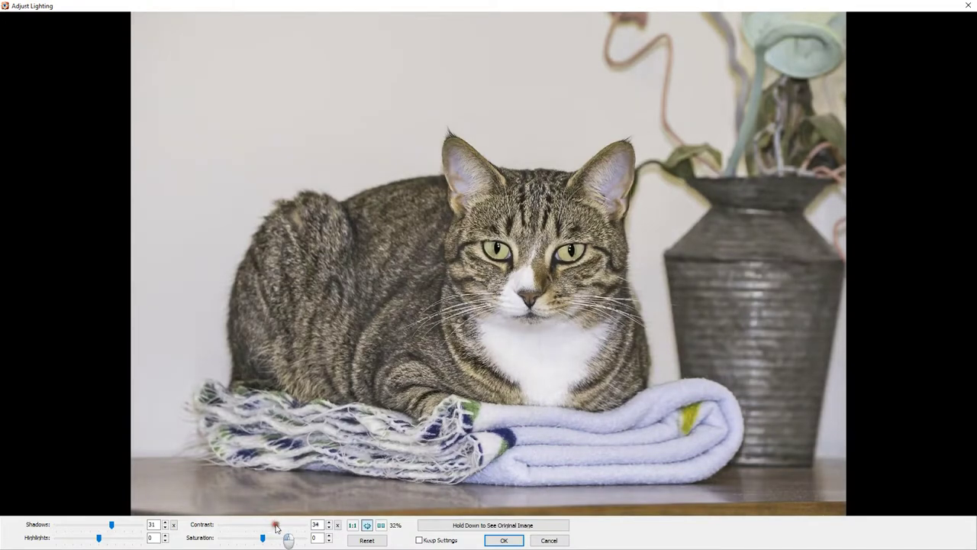
{"action": "left_click_drag", "start_coordinate": [276, 526], "coordinate": [280, 527]}
{"action": "left_click_drag", "start_coordinate": [262, 538], "coordinate": [287, 538]}
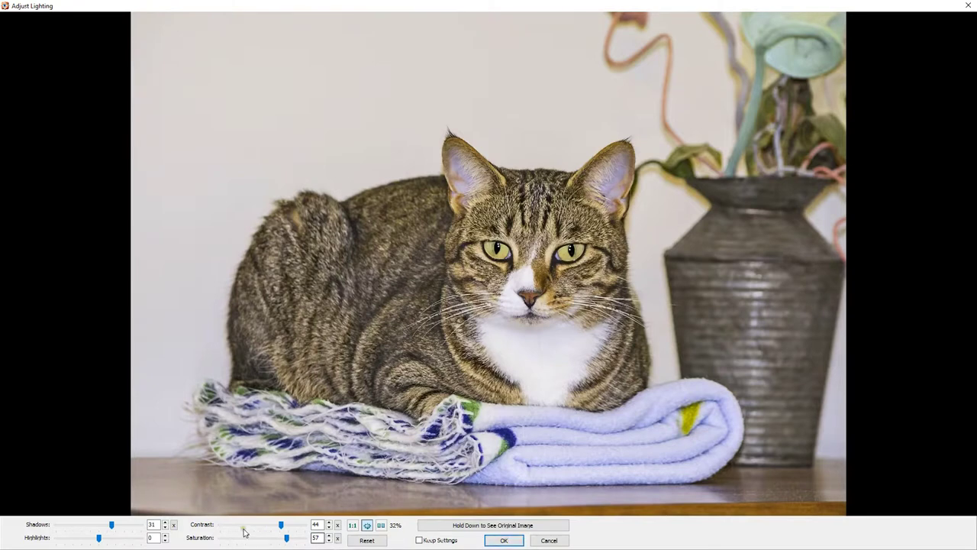
{"action": "left_click_drag", "start_coordinate": [284, 539], "coordinate": [276, 542]}
{"action": "left_click", "coordinate": [498, 540]}
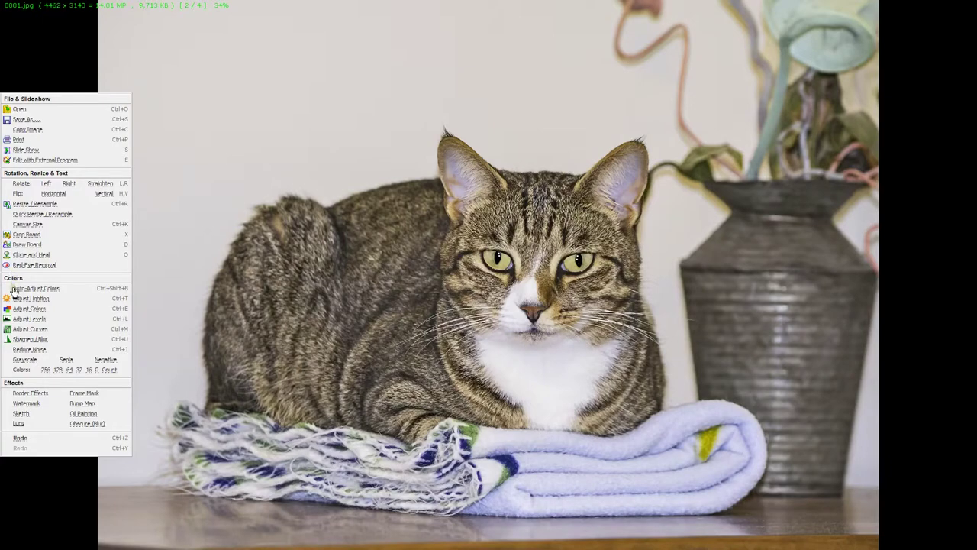
- Open the Adjust Colors tool and begin on the Red slider
{"action": "left_click", "coordinate": [31, 309]}
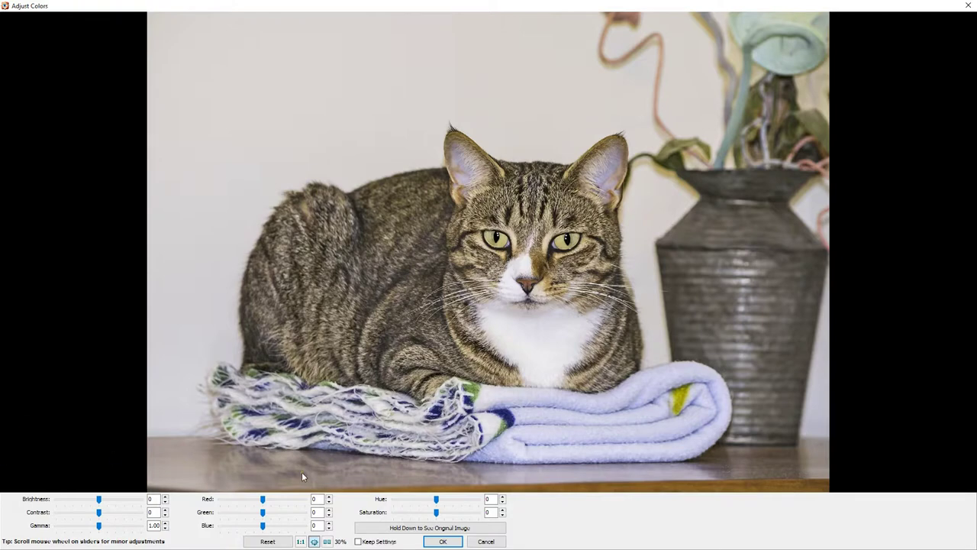
{"action": "left_click", "coordinate": [262, 500]}
- Apply Red 11, Gamma 0.79, Brightness 15, Contrast 7 and Saturation 5
{"action": "left_click_drag", "start_coordinate": [262, 500], "coordinate": [265, 501]}
{"action": "left_click_drag", "start_coordinate": [99, 527], "coordinate": [90, 530]}
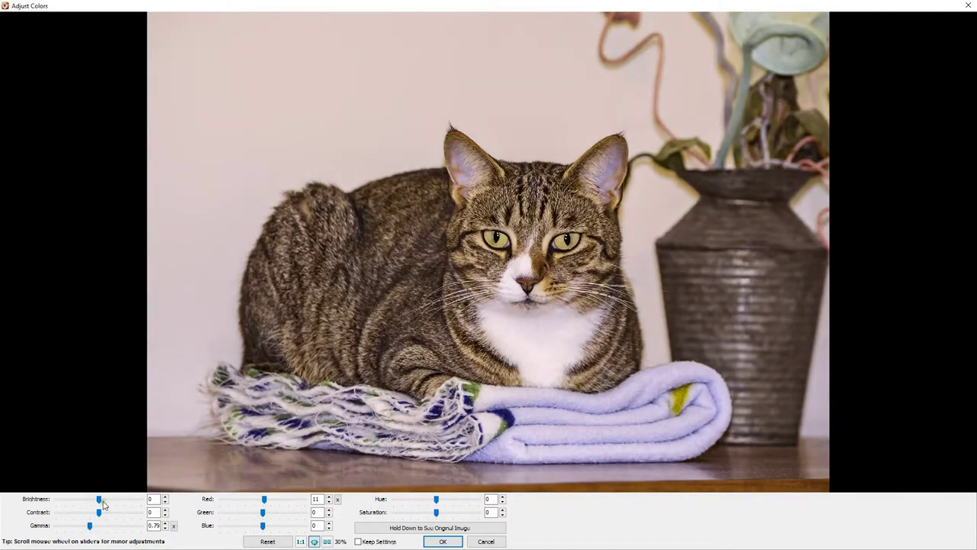
{"action": "left_click", "coordinate": [100, 500]}
{"action": "left_click_drag", "start_coordinate": [99, 501], "coordinate": [105, 501]}
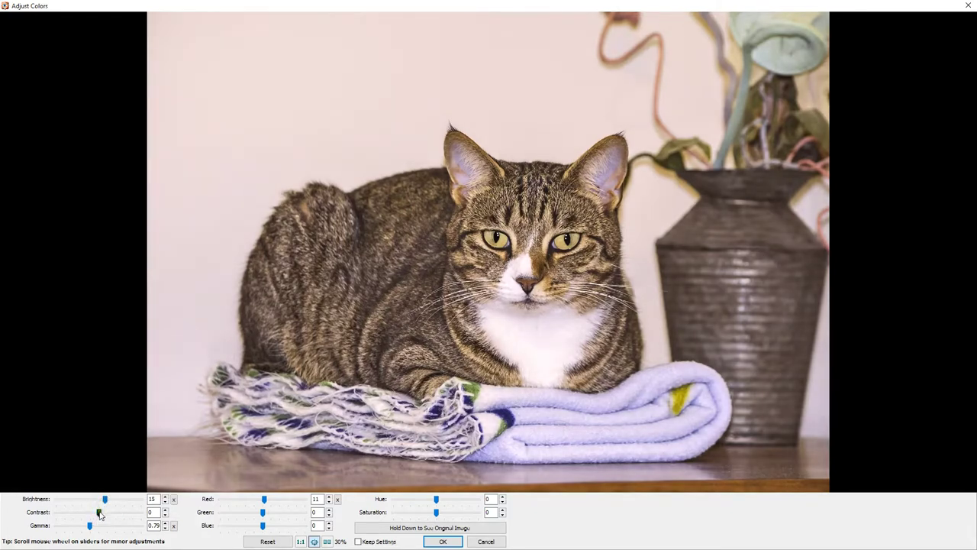
{"action": "left_click_drag", "start_coordinate": [99, 512], "coordinate": [103, 513]}
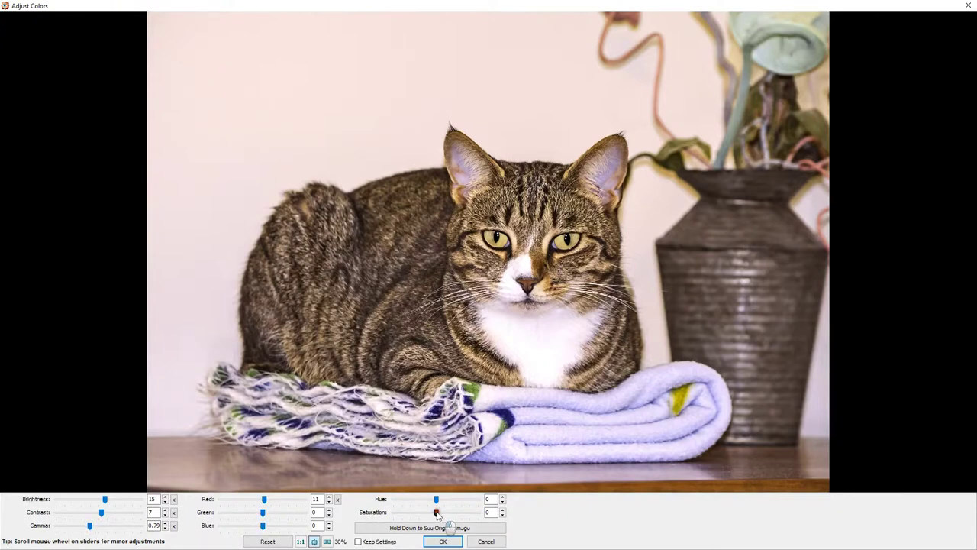
{"action": "left_click_drag", "start_coordinate": [436, 512], "coordinate": [444, 516]}
{"action": "left_click_drag", "start_coordinate": [445, 516], "coordinate": [438, 513]}
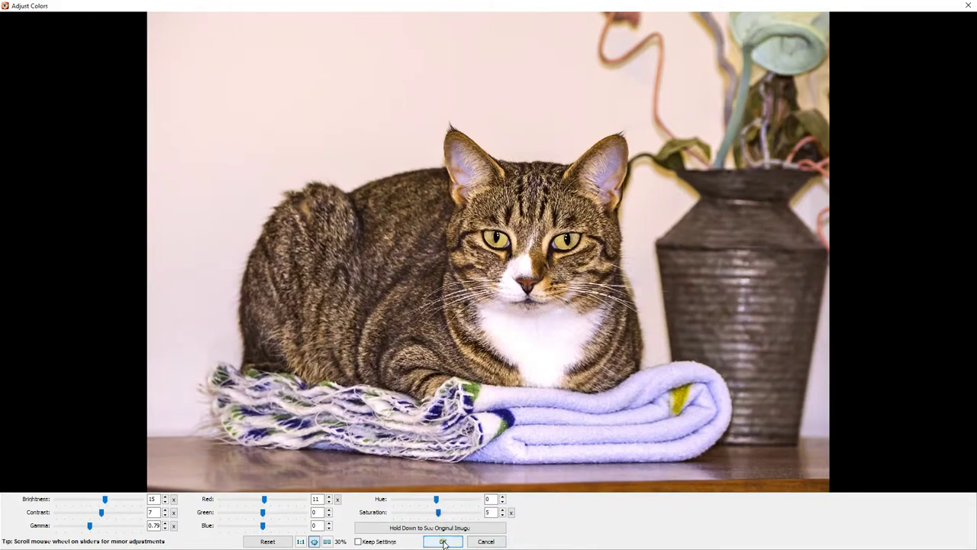
{"action": "left_click", "coordinate": [444, 541]}
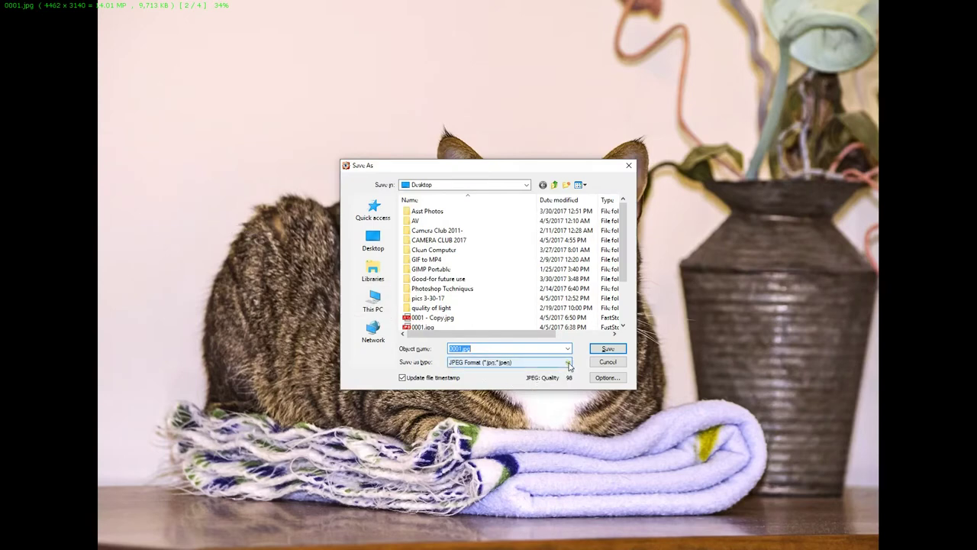
- Choose JPEG Format as the save type and name the file 'level cat'
{"action": "left_click", "coordinate": [569, 364]}
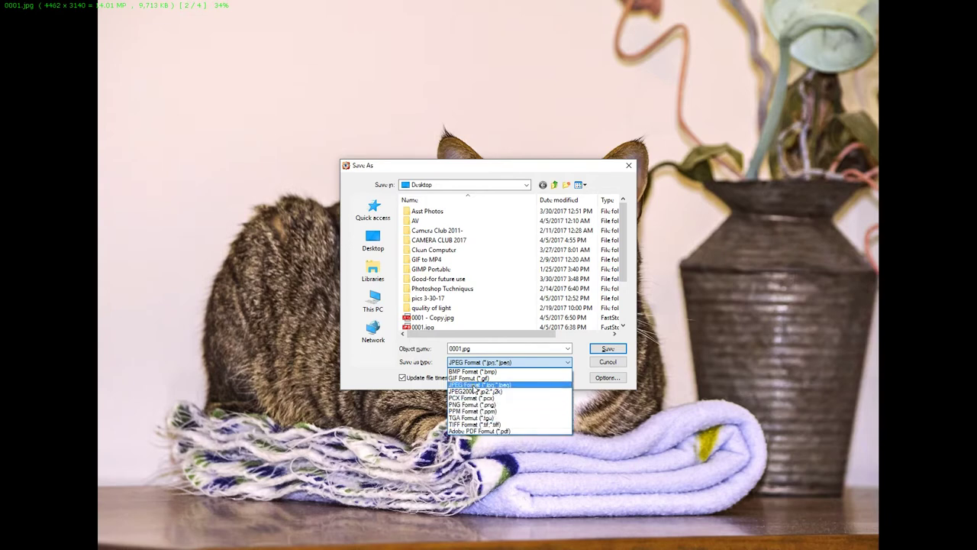
{"action": "left_click", "coordinate": [473, 384]}
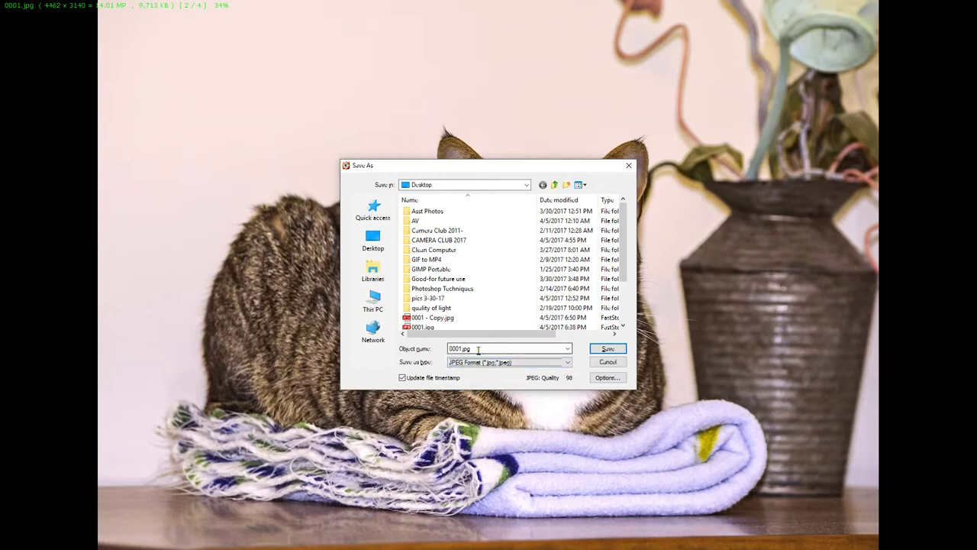
{"action": "double_click", "coordinate": [478, 348]}
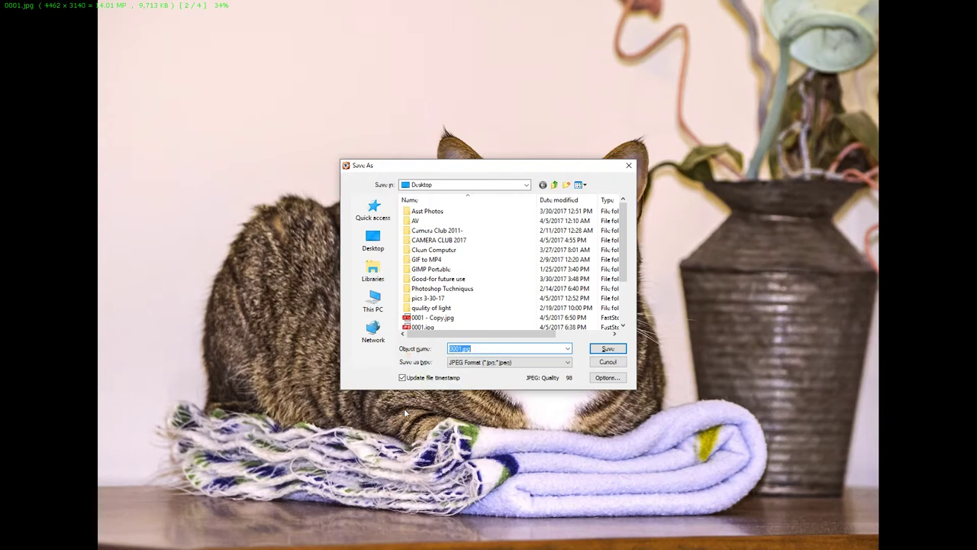
{"action": "type", "text": "ke"}
{"action": "type", "text": "v"}
{"action": "type", "text": "el"}
{"action": "type", "text": " cu"}
{"action": "type", "text": "t"}
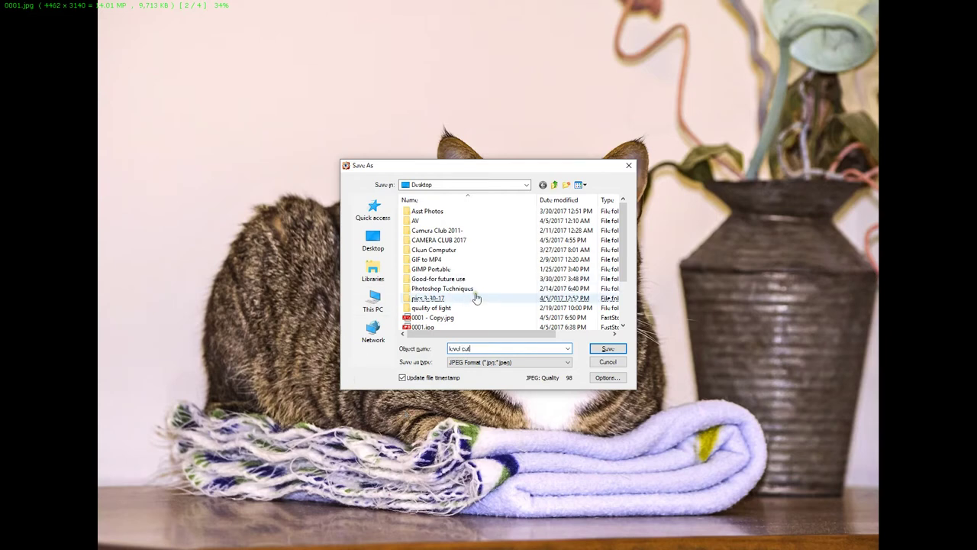